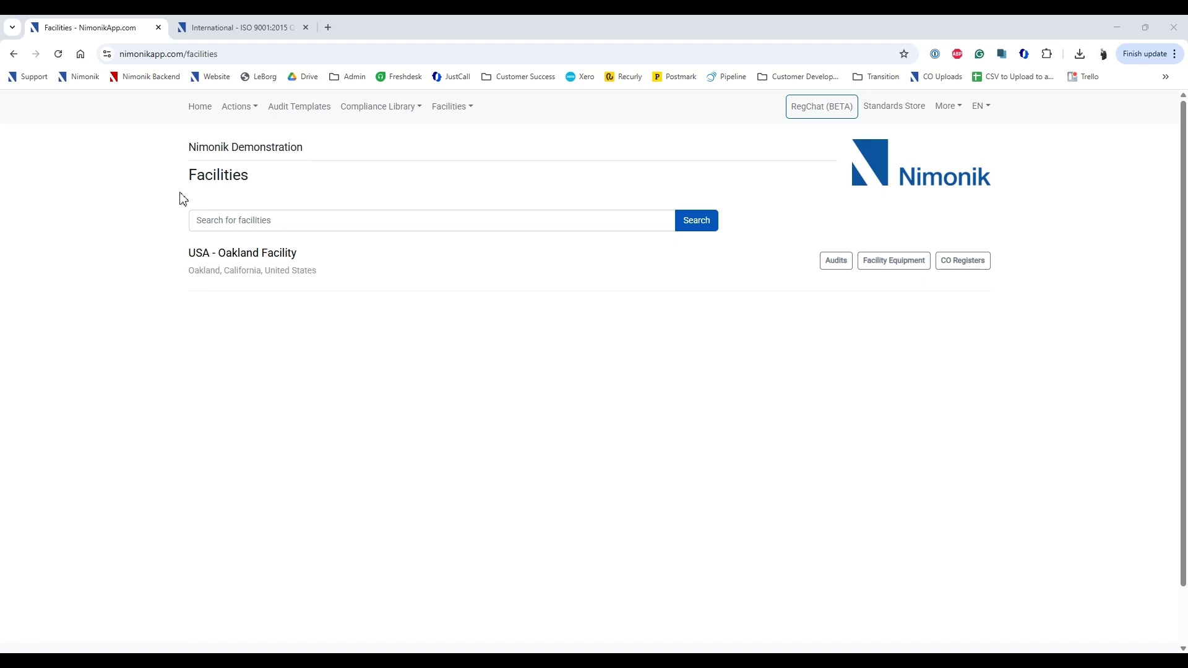
Open the CO Registers for the USA - Oakland Facility from the Facilities page
left_click_drag(175, 252, 300, 254)
left_click(381, 316)
left_click(978, 270)
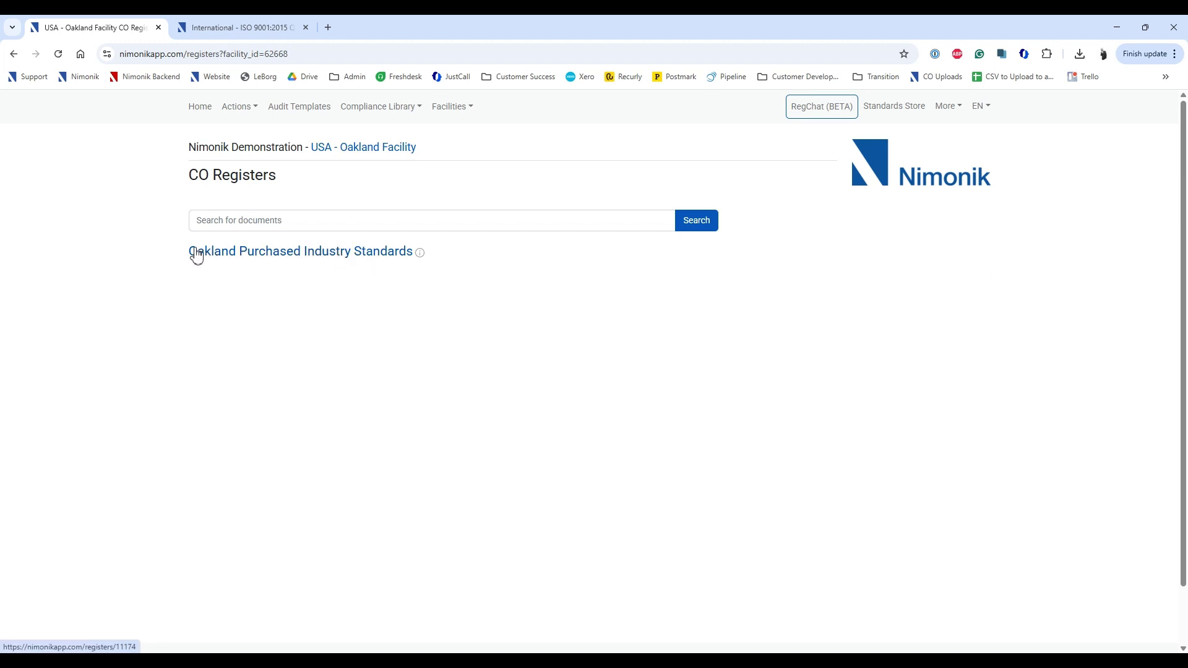
left_click(230, 221)
Open the Oakland Purchased Industry Standards register and look over its list of standards
left_click(288, 253)
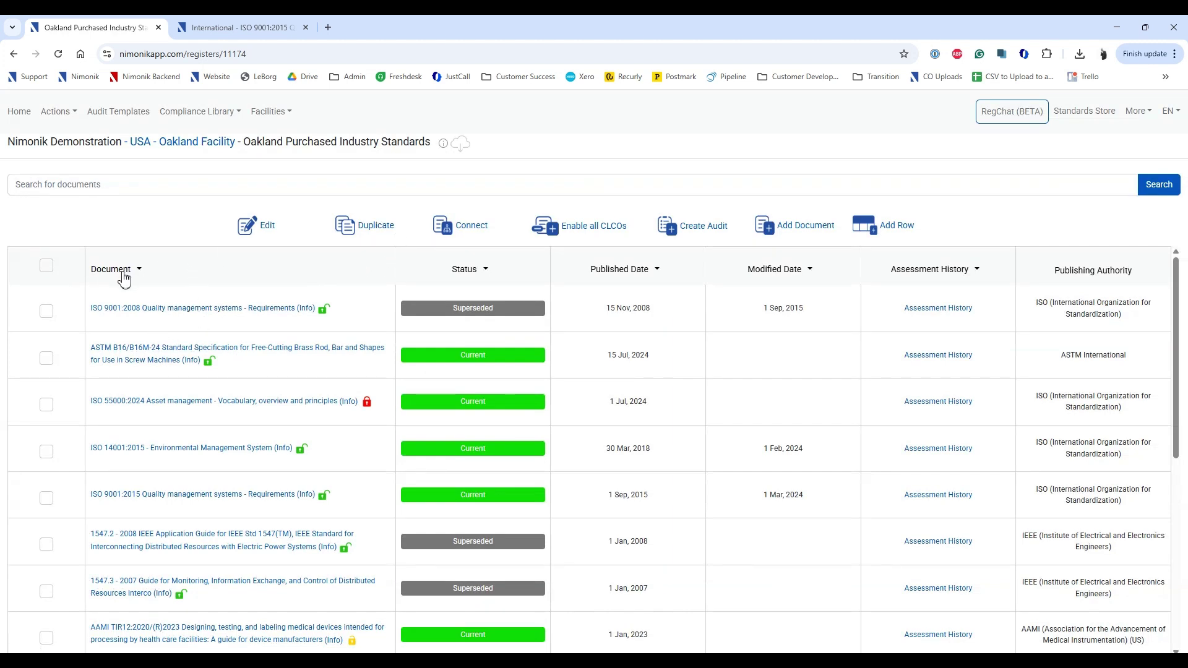
scroll(146, 371, "down", 4)
scroll(144, 462, "down", 1)
scroll(146, 456, "up", 5)
left_click(148, 186)
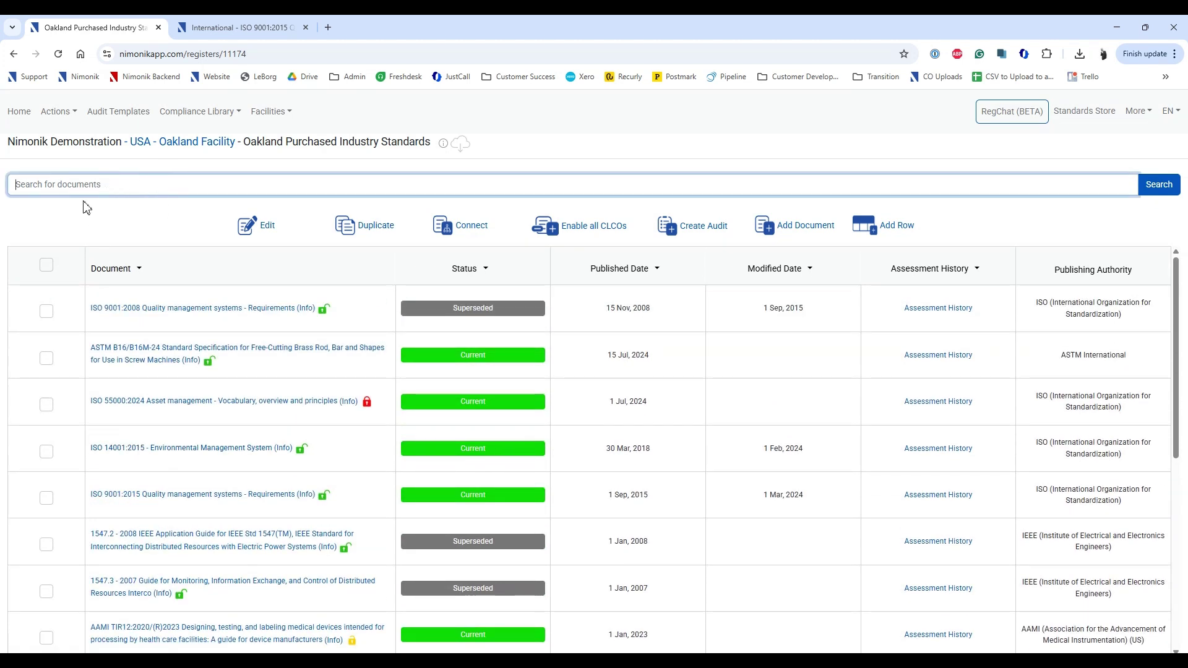
left_click(100, 232)
scroll(334, 435, "down", 1)
scroll(348, 433, "up", 1)
Check the purchase status shown by the lock icons next to the listed standards
mouse_move(302, 452)
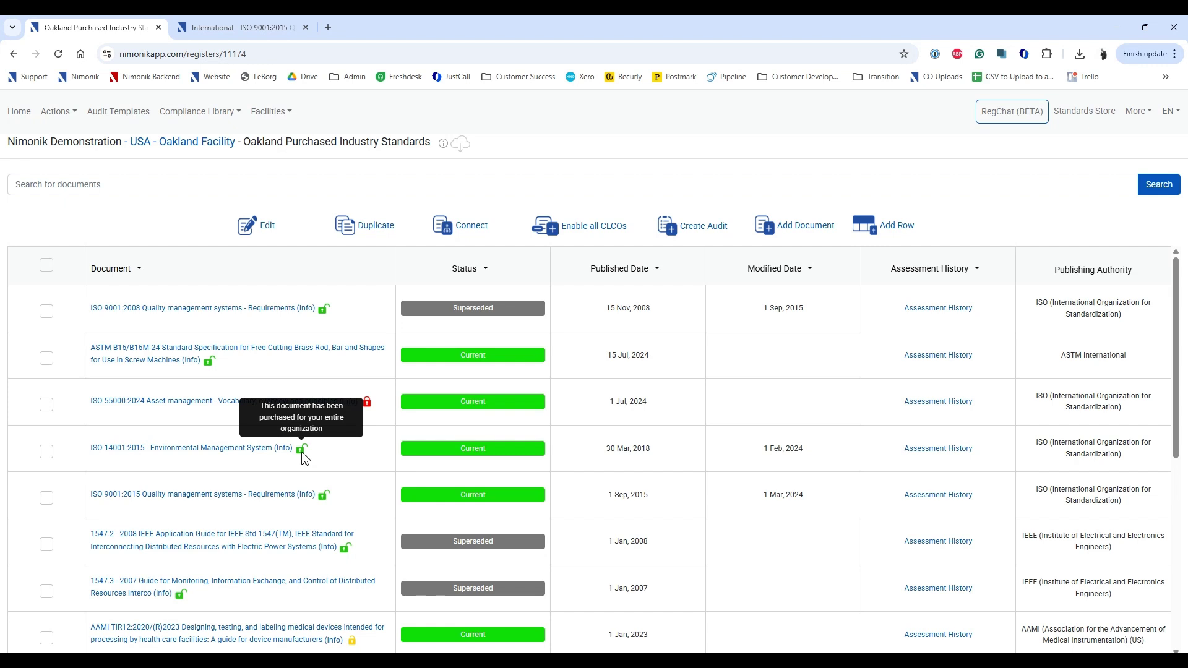
scroll(303, 458, "down", 1)
mouse_move(352, 582)
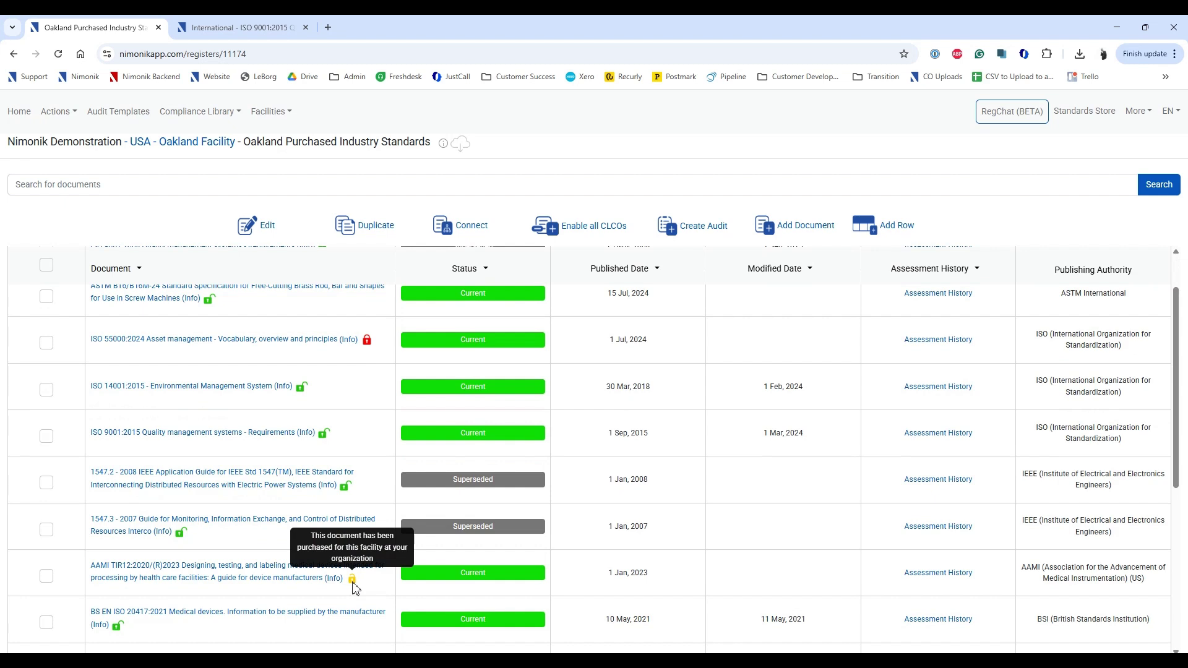
mouse_move(371, 343)
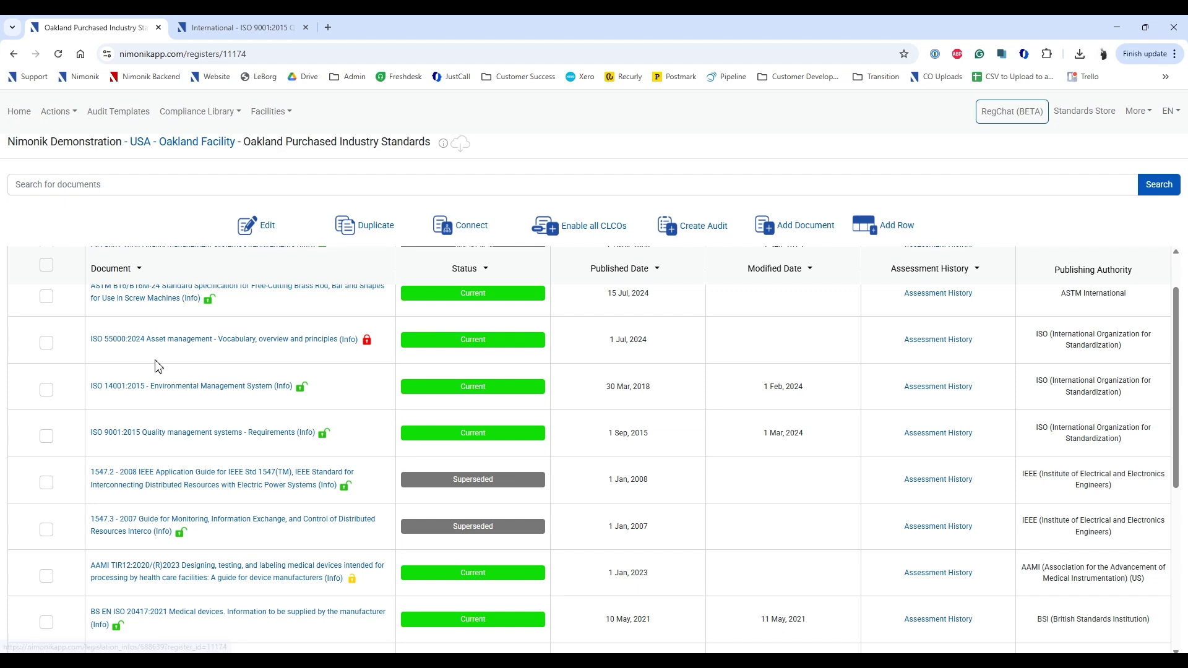
scroll(182, 372, "up", 1)
left_click(111, 190)
Search the register for 'ISO 9' to list the ISO 9001:2008 and 2015 editions
type("ISO 9001")
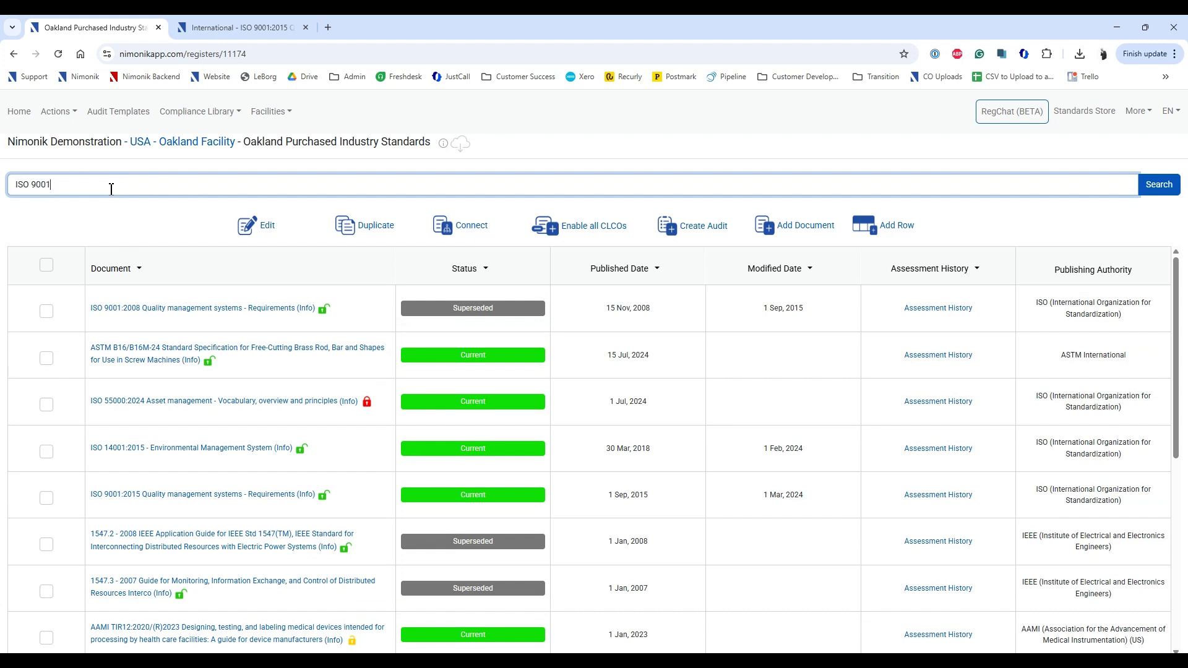
key("Return")
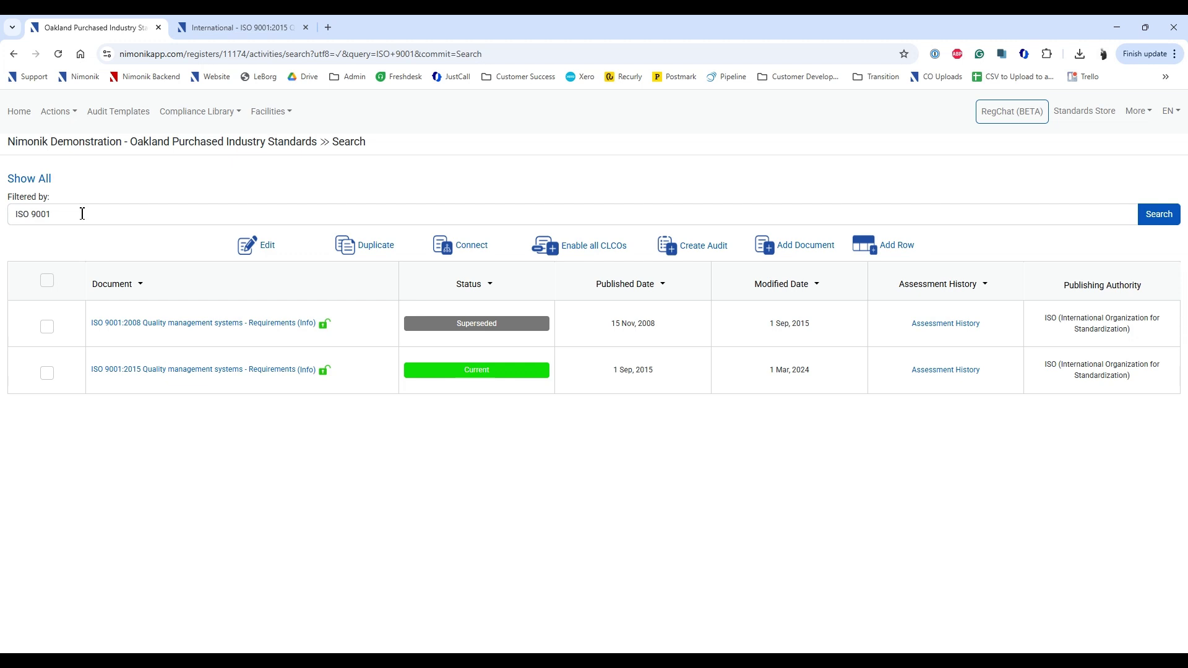
left_click_drag(168, 142, 318, 145)
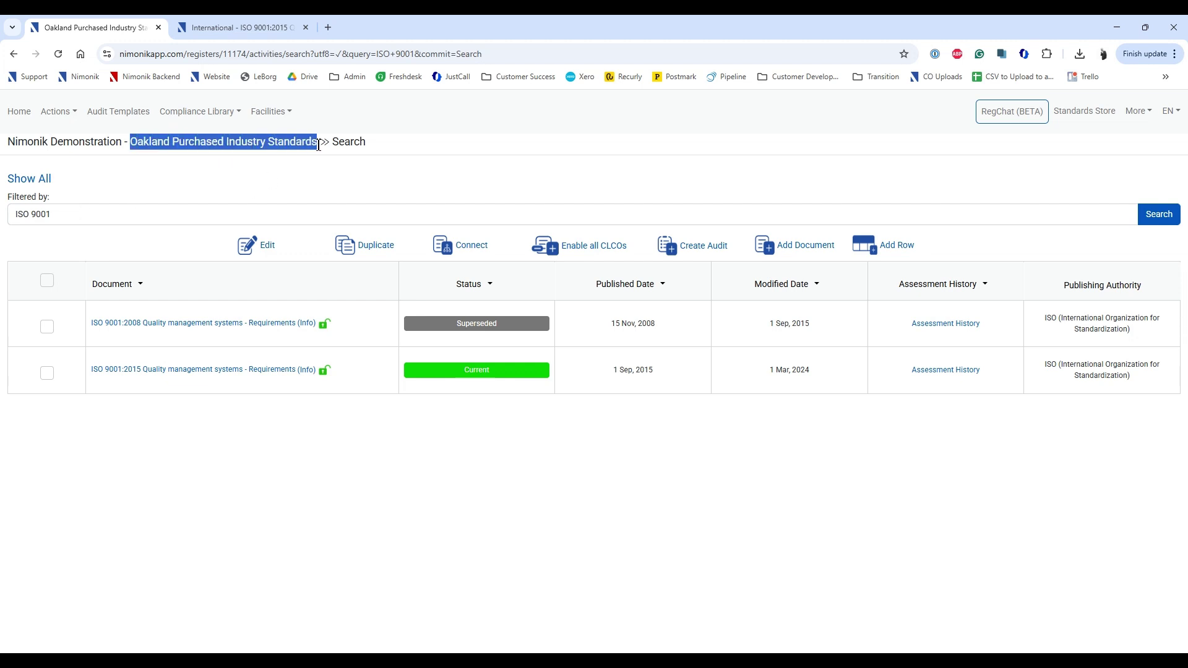
left_click(161, 182)
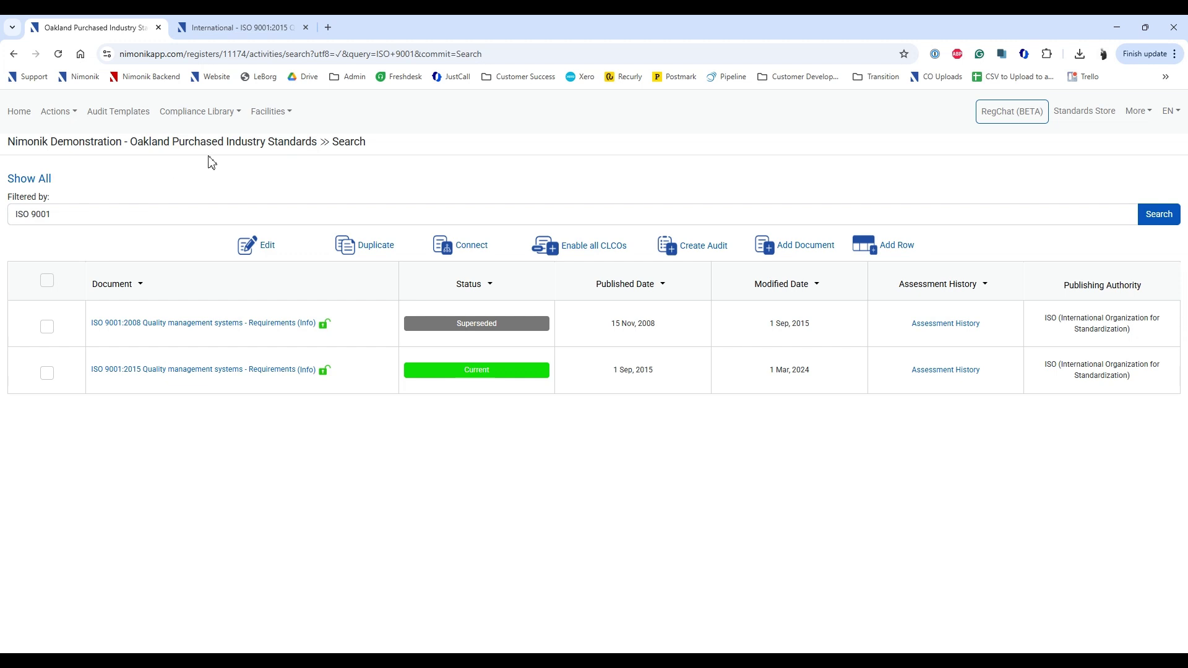
left_click(230, 114)
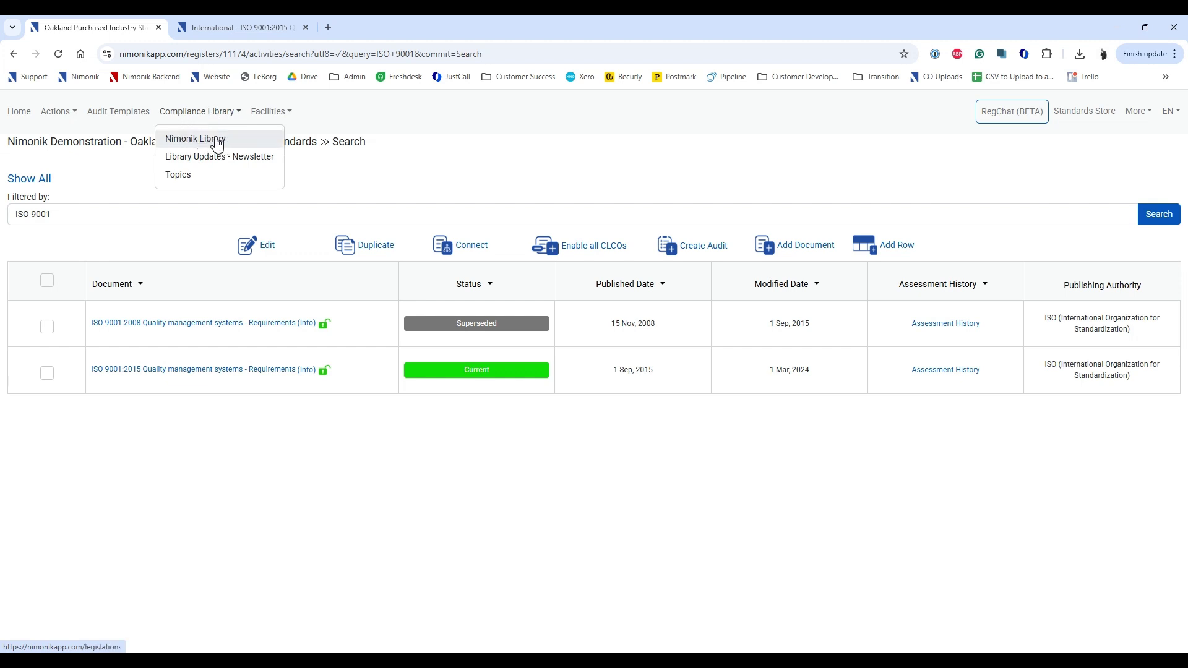
left_click(135, 185)
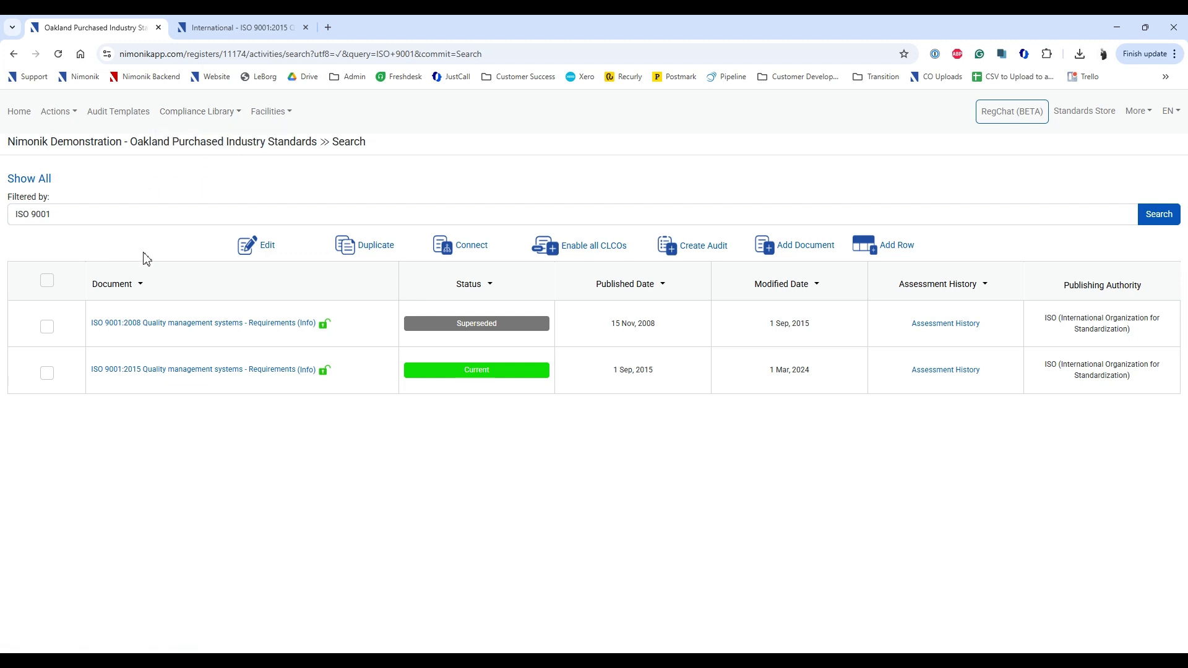
Open the ISO 9001:2015 Quality management systems - Requirements page and review its Version History
left_click(184, 371)
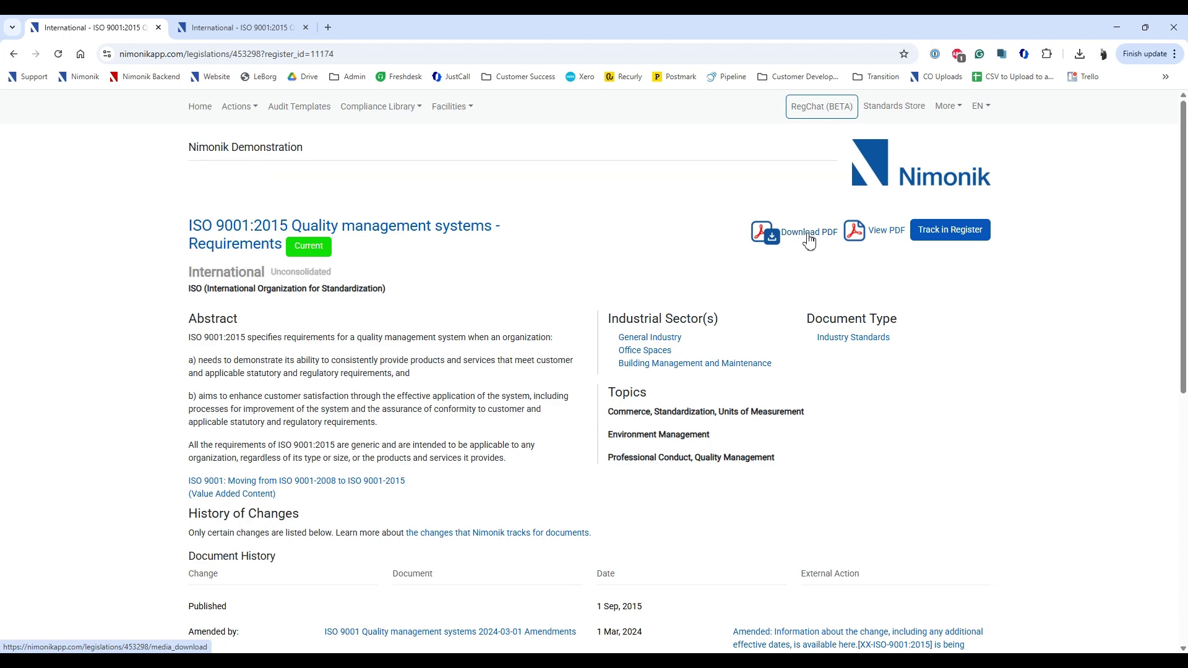
scroll(159, 294, "down", 1)
scroll(158, 298, "down", 7)
left_click_drag(193, 370, 291, 374)
left_click(318, 382)
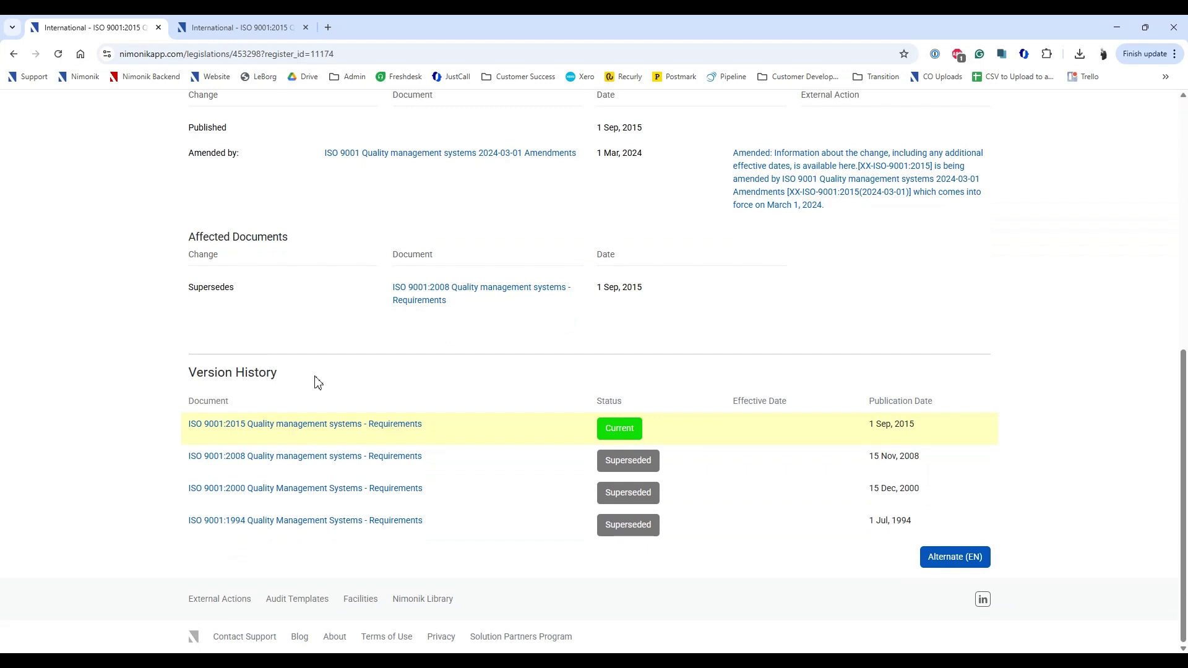
View the superseded ISO 9001:2008 page, then return to the current ISO 9001:2015 page
left_click(262, 463)
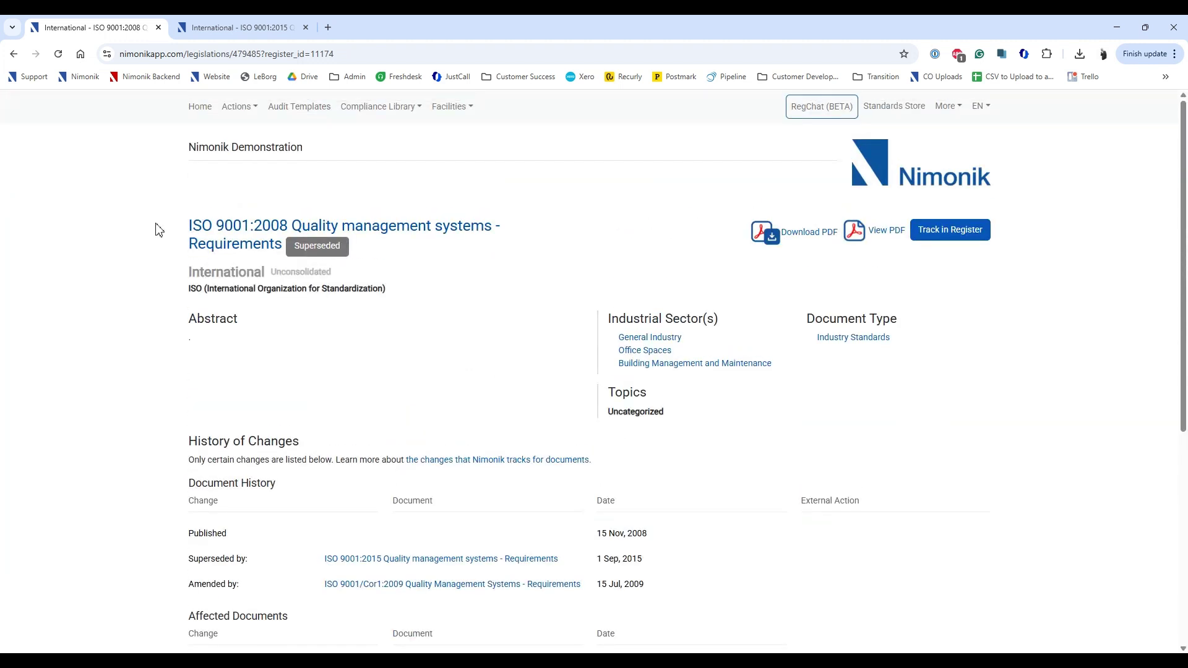
triple_click(240, 234)
left_click(291, 338)
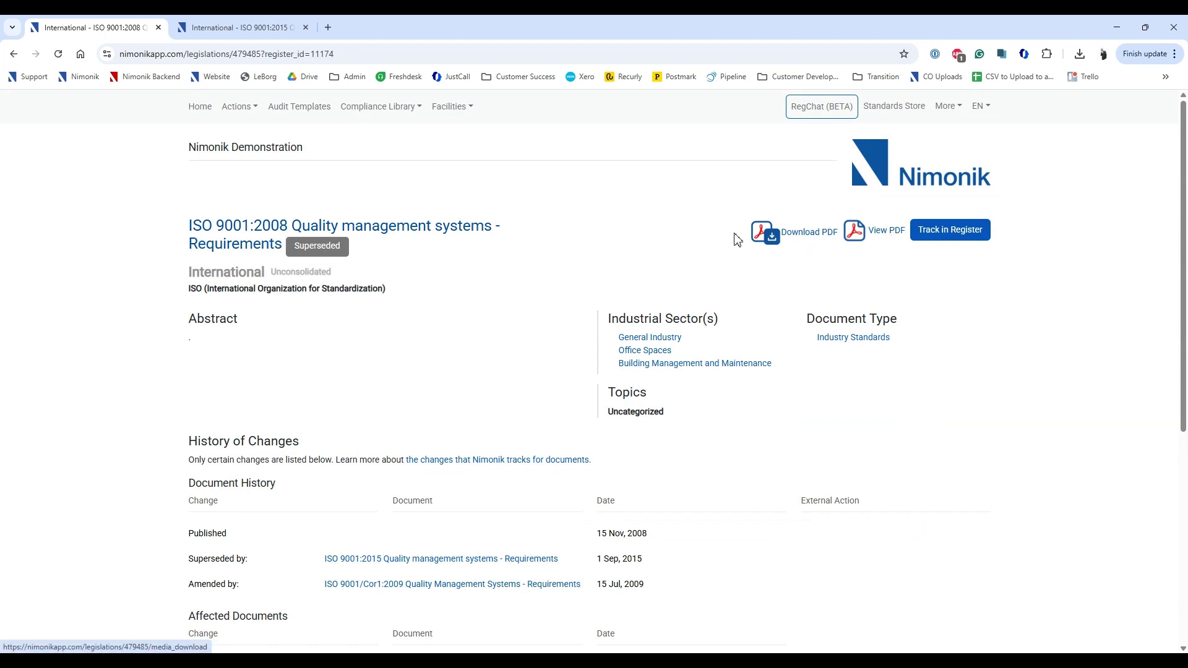
scroll(542, 260, "down", 5)
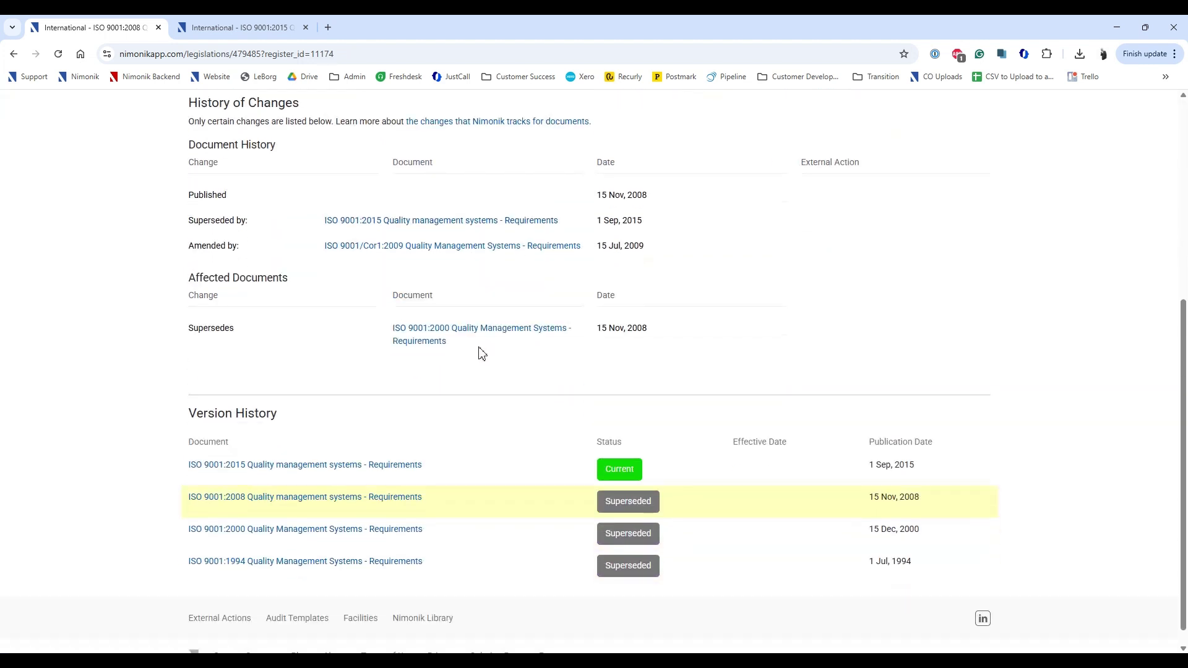
left_click(332, 453)
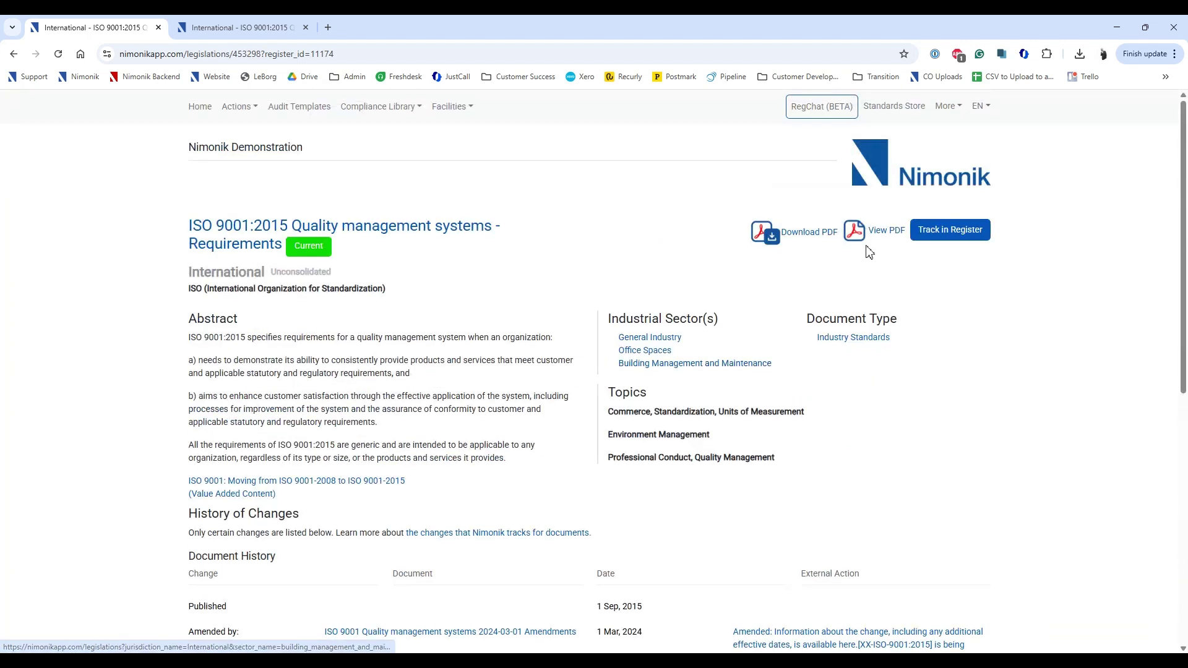
Open ISO 9001:2015 in the protected PDF viewer and browse its bookmark outline
left_click(880, 240)
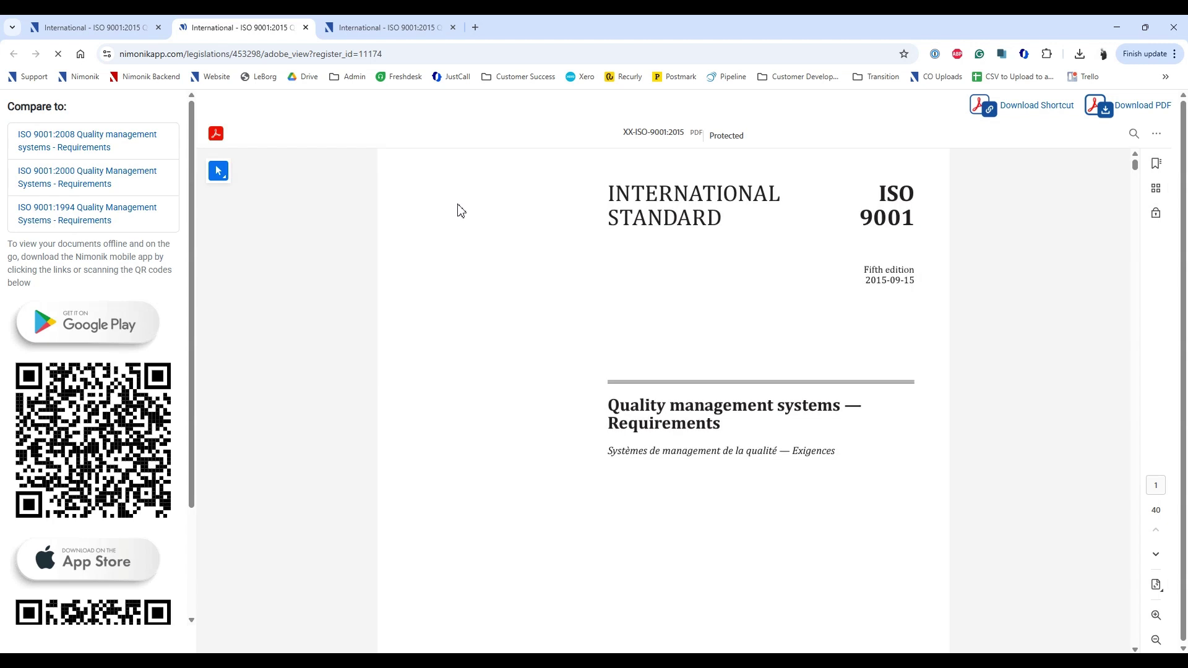
left_click(1163, 164)
scroll(1054, 421, "down", 3)
scroll(1054, 445, "up", 3)
left_click(1157, 173)
Try the viewer's text search, then download the standard's shortcut file
left_click(1134, 134)
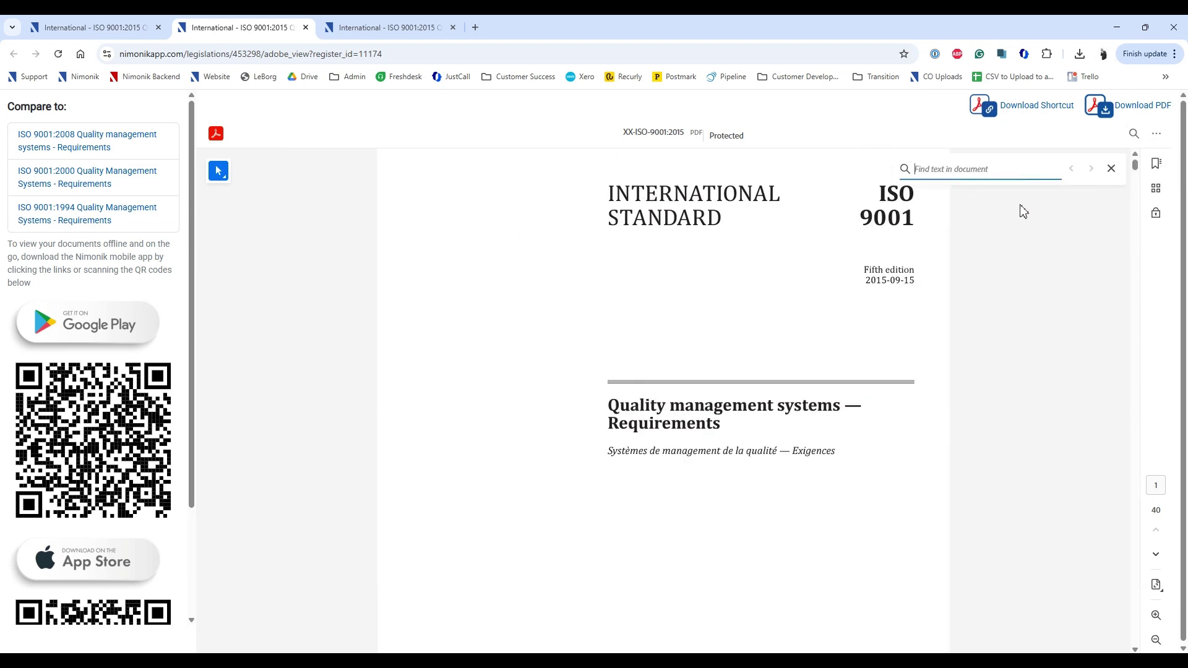
scroll(848, 382, "down", 4)
scroll(996, 463, "down", 5)
scroll(996, 462, "up", 9)
left_click(1110, 170)
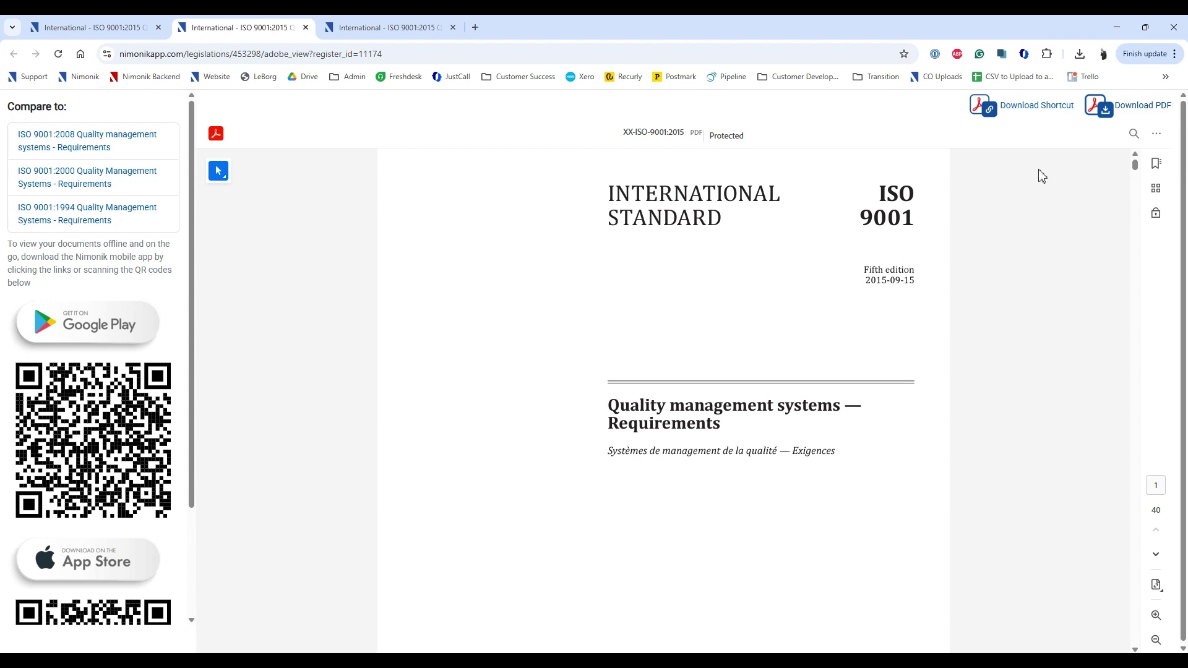
left_click(1024, 110)
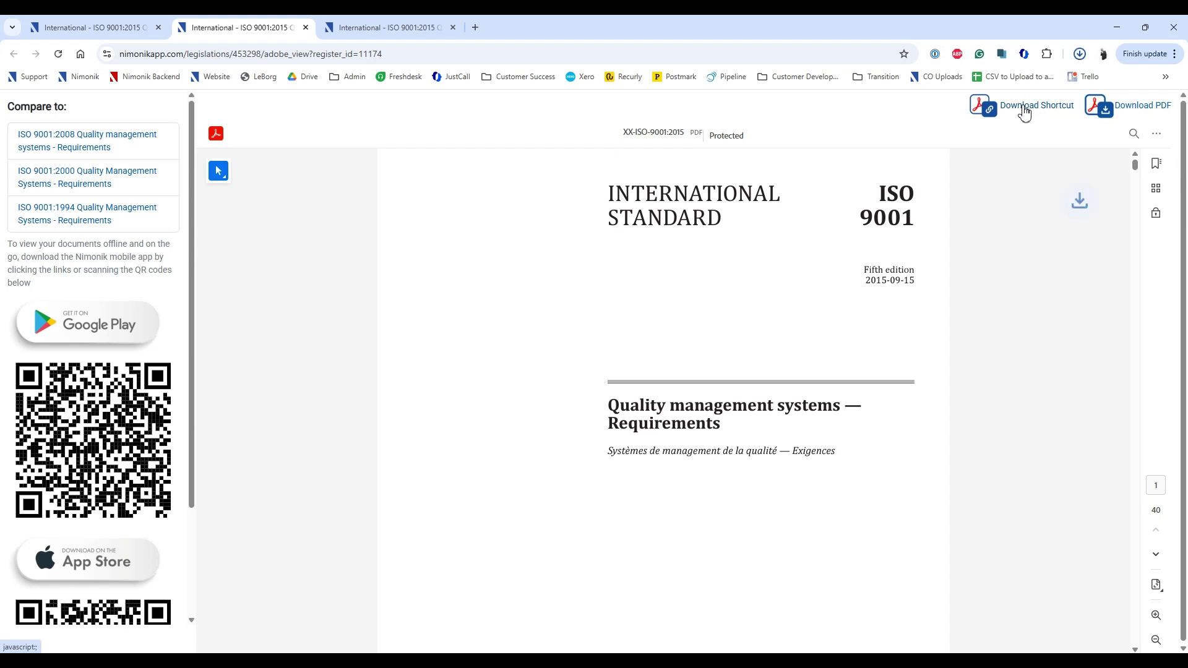
Open the downloaded .html shortcut from recent downloads, then close the duplicate tab it opened
left_click(1079, 58)
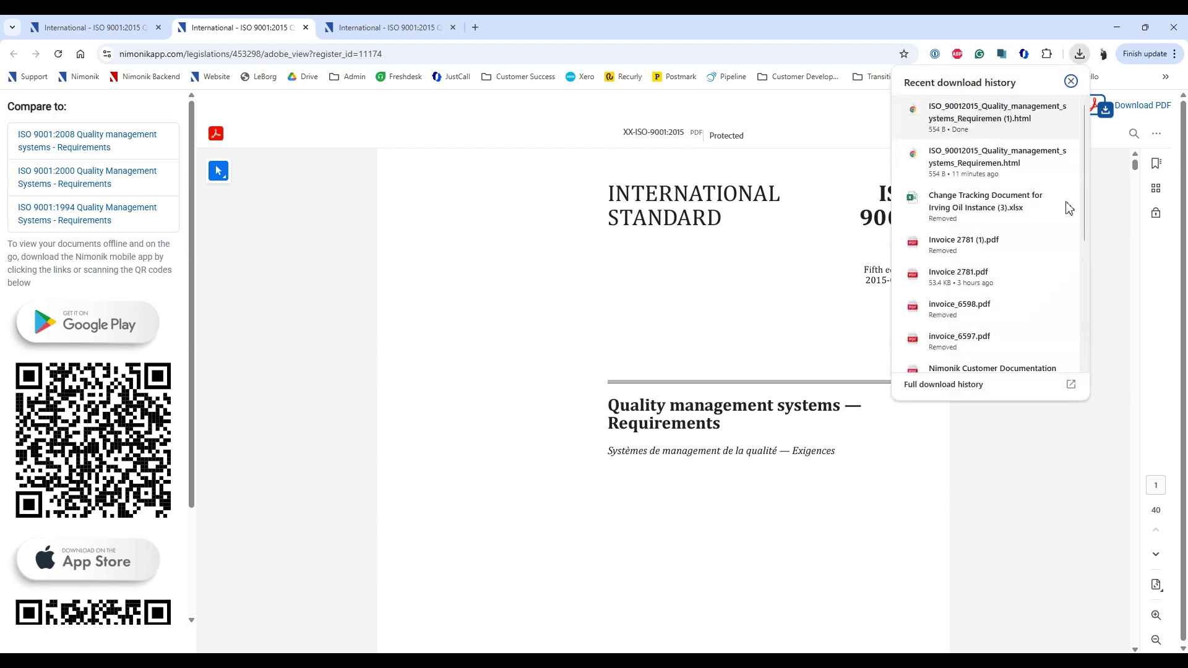
left_click(986, 123)
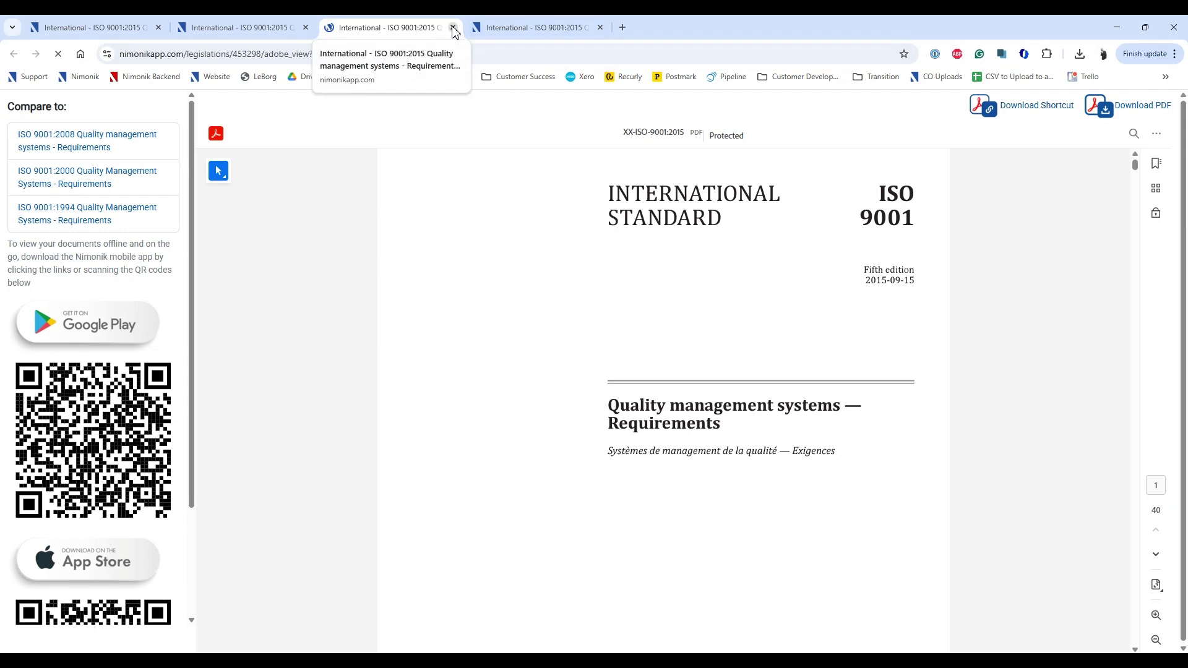
left_click(453, 28)
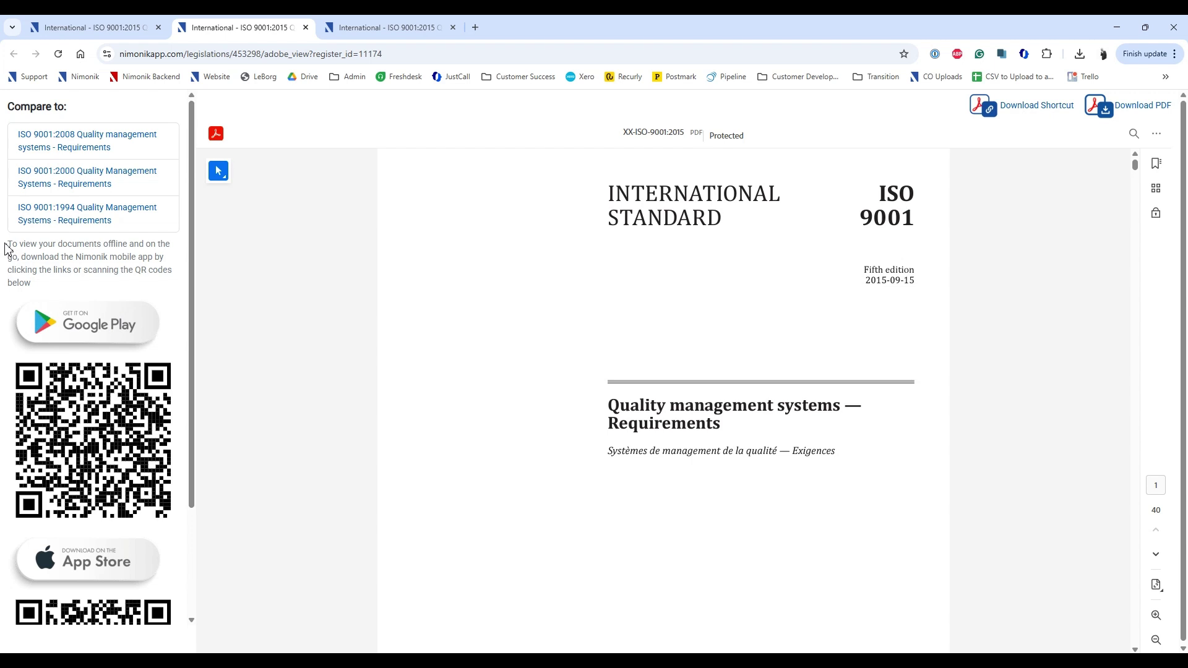
left_click_drag(3, 247, 38, 287)
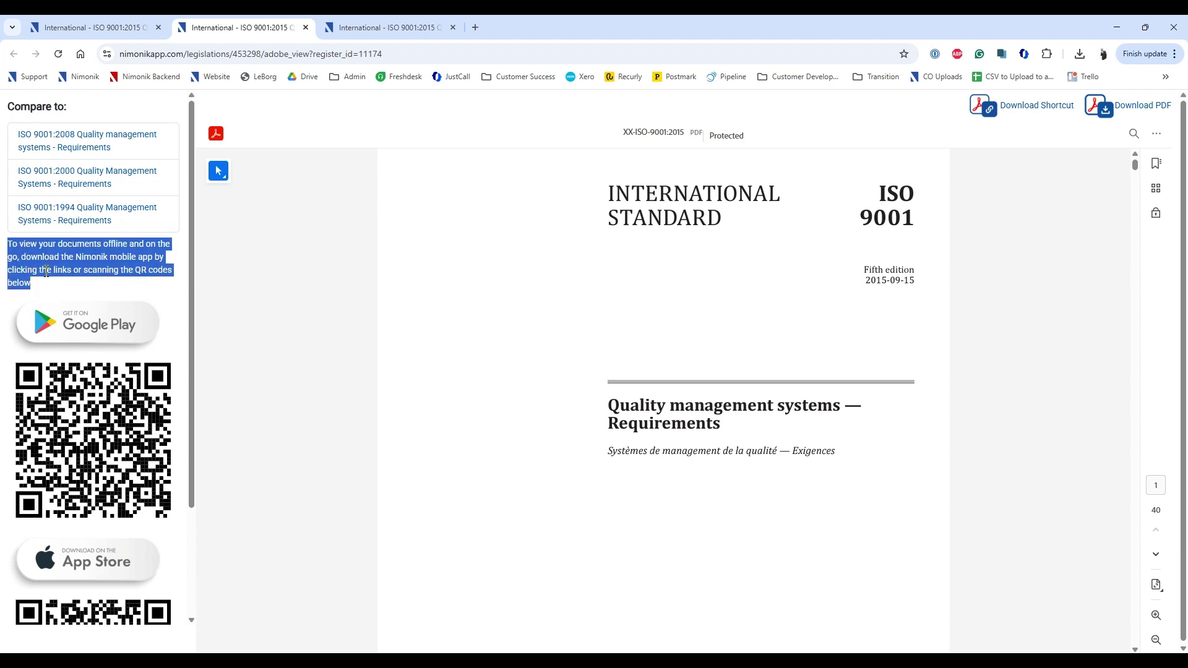
left_click(41, 288)
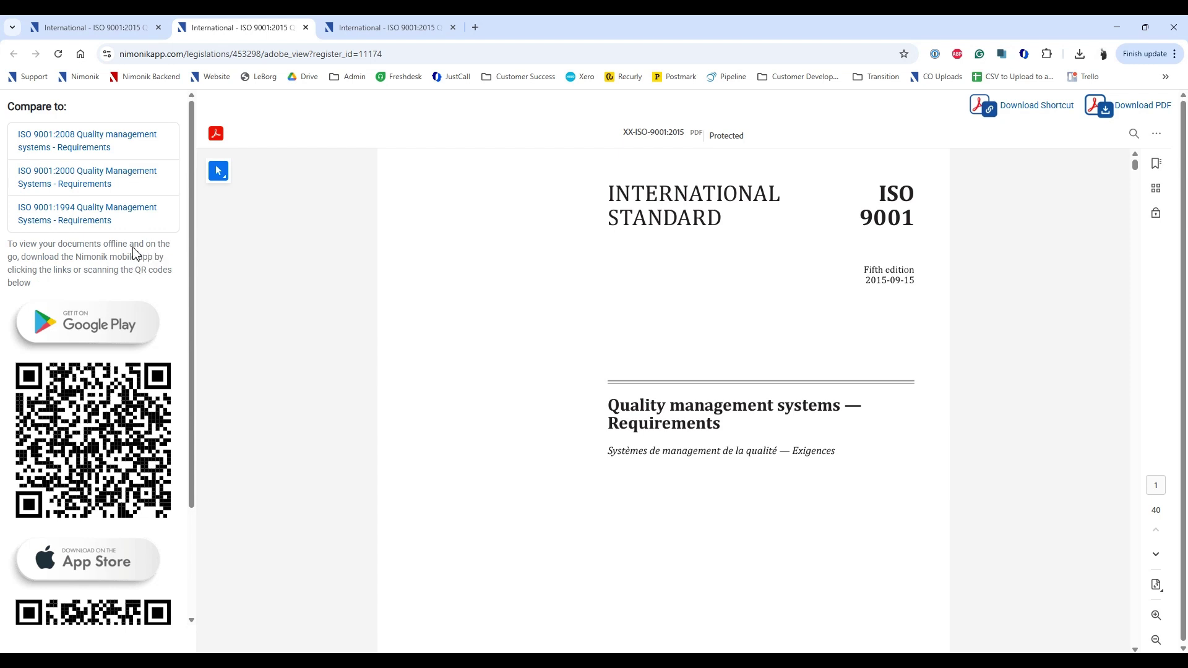
left_click_drag(77, 257, 173, 257)
left_click(146, 266)
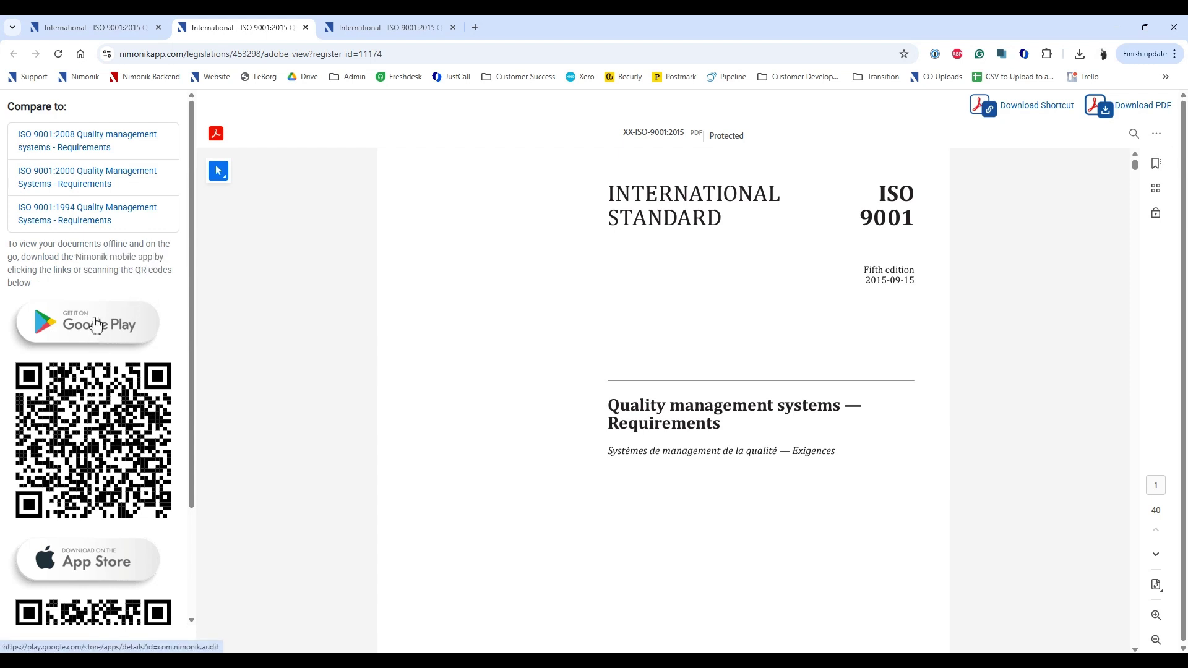
scroll(77, 549, "down", 1)
scroll(105, 457, "up", 1)
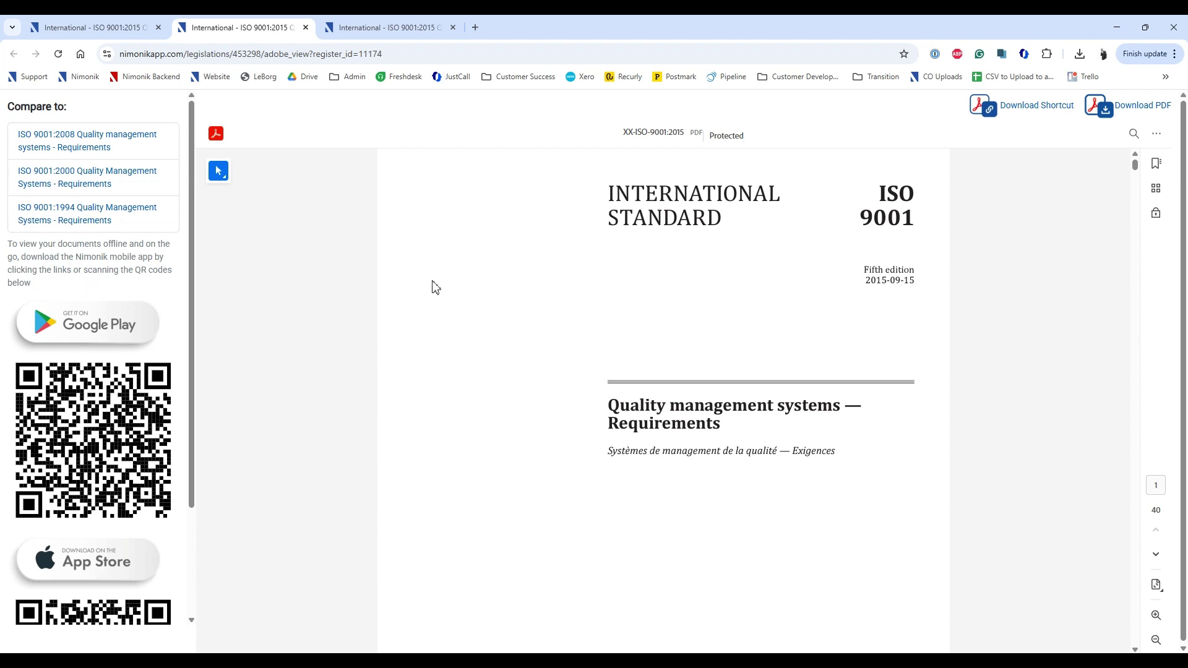
left_click_drag(622, 132, 685, 131)
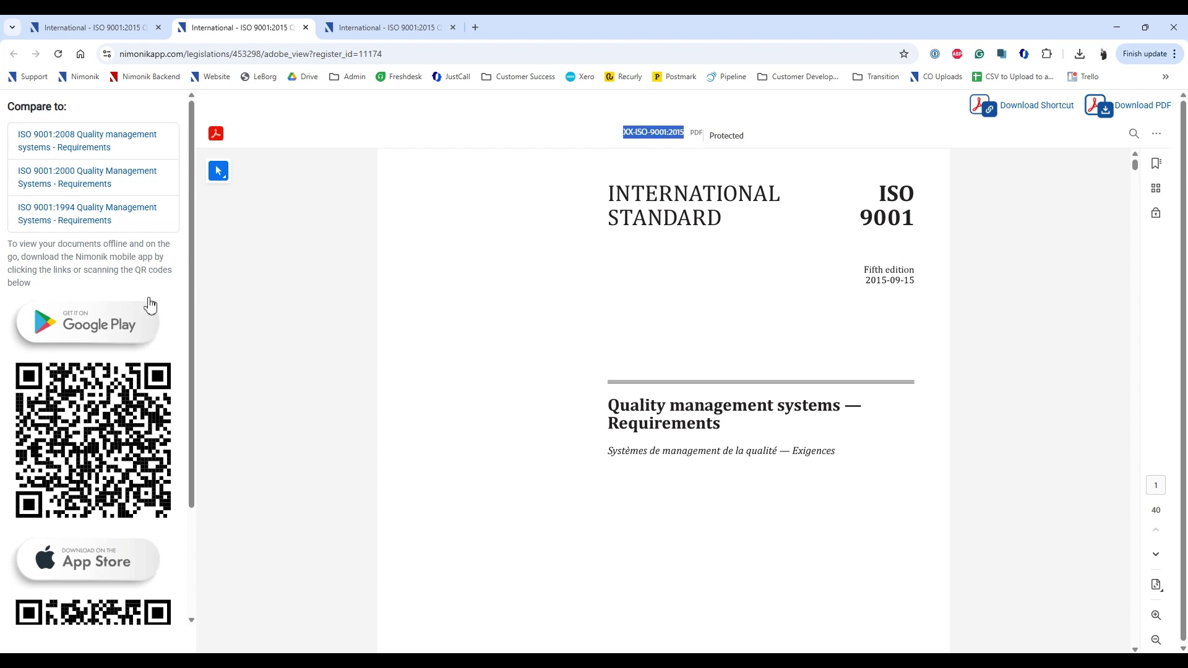
scroll(126, 456, "down", 1)
scroll(126, 456, "down", 1)
scroll(154, 433, "up", 1)
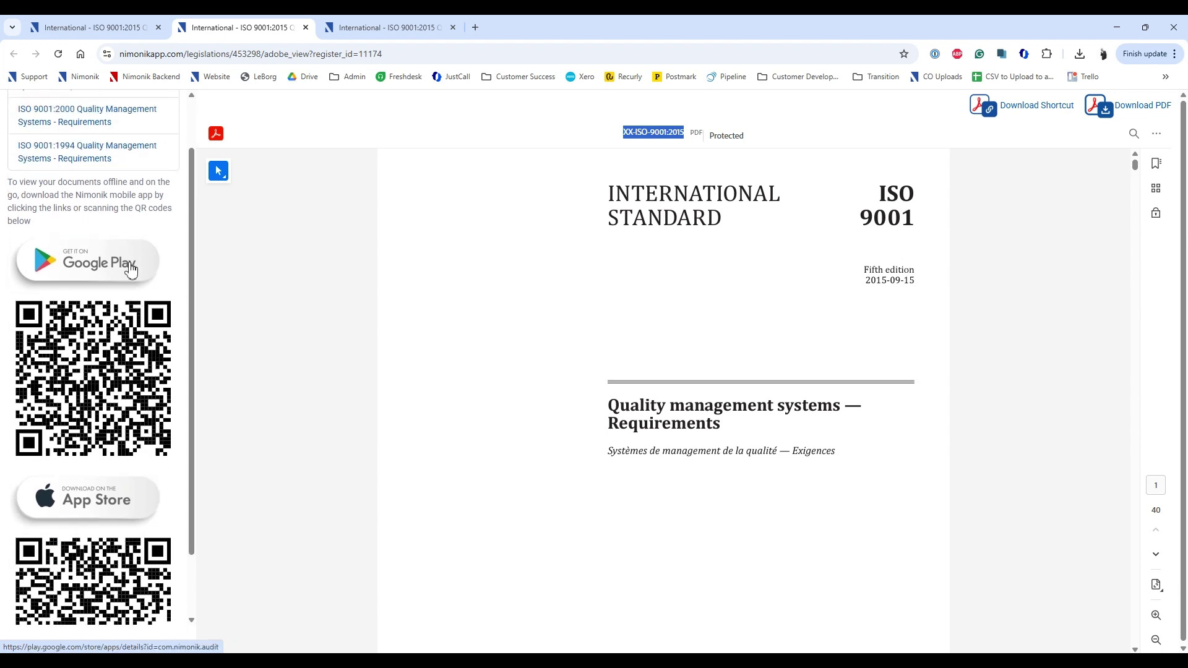
left_click(160, 228)
scroll(144, 352, "up", 1)
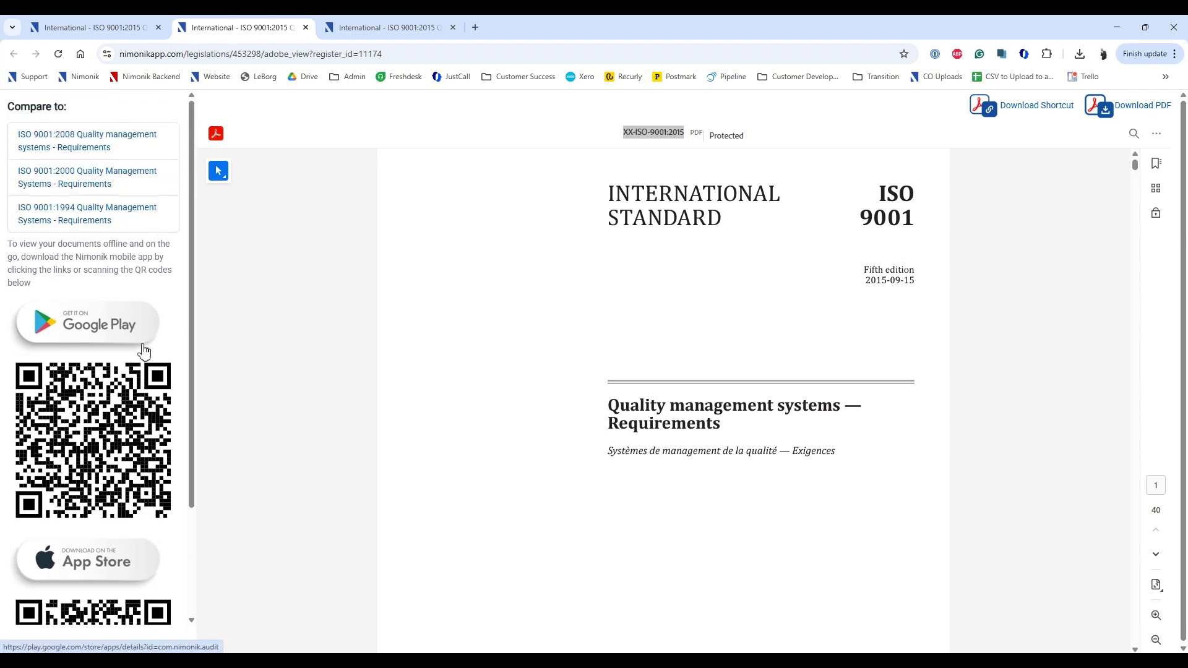